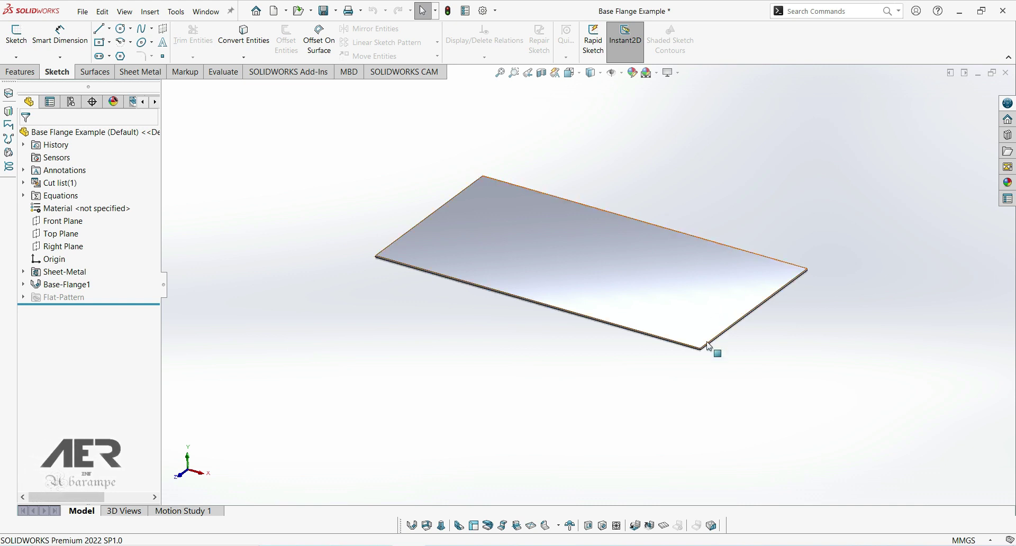
{"action": "mouse_move", "coordinate": [575, 335]}
{"action": "middle_mouse_down"}
{"action": "mouse_move", "coordinate": [601, 362]}
{"action": "mouse_move", "coordinate": [564, 289]}
{"action": "mouse_move", "coordinate": [583, 291]}
{"action": "mouse_move", "coordinate": [587, 339]}
{"action": "mouse_move", "coordinate": [575, 328]}
{"action": "middle_mouse_up"}
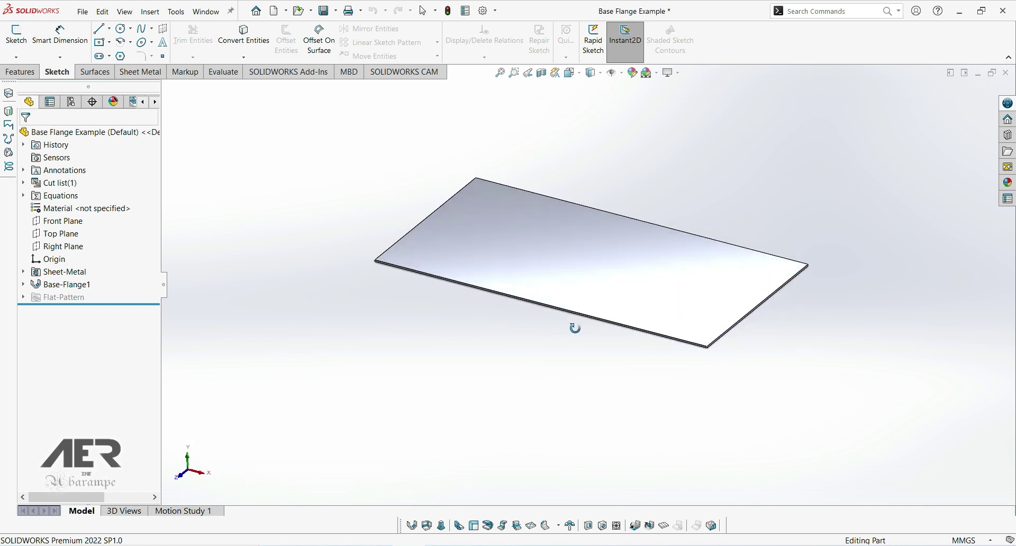
{"action": "middle_click_drag", "start_coordinate": [544, 283], "coordinate": [575, 287]}
{"action": "scroll", "coordinate": [580, 297], "scroll_direction": "down", "scroll_amount": 2}
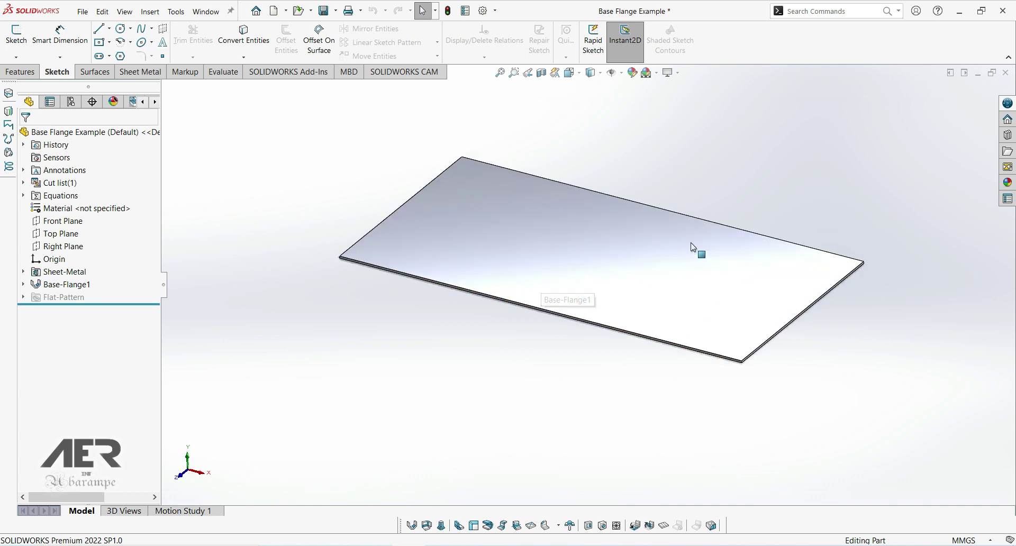
{"action": "mouse_move", "coordinate": [668, 329]}
{"action": "middle_mouse_down"}
{"action": "mouse_move", "coordinate": [658, 313]}
{"action": "mouse_move", "coordinate": [668, 323]}
{"action": "middle_mouse_up"}
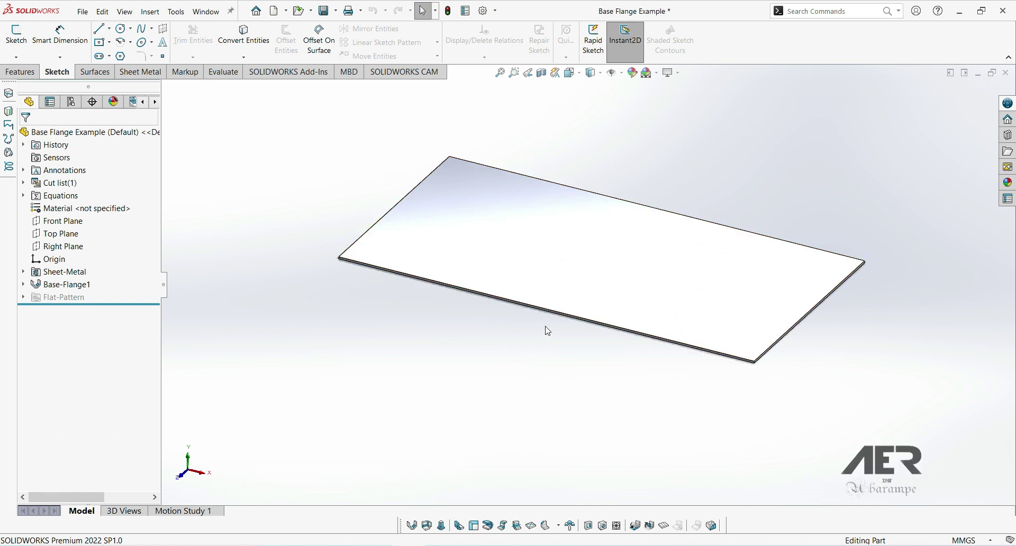
{"action": "middle_click_drag", "start_coordinate": [563, 341], "coordinate": [560, 332]}
{"action": "key", "text": "Escape"}
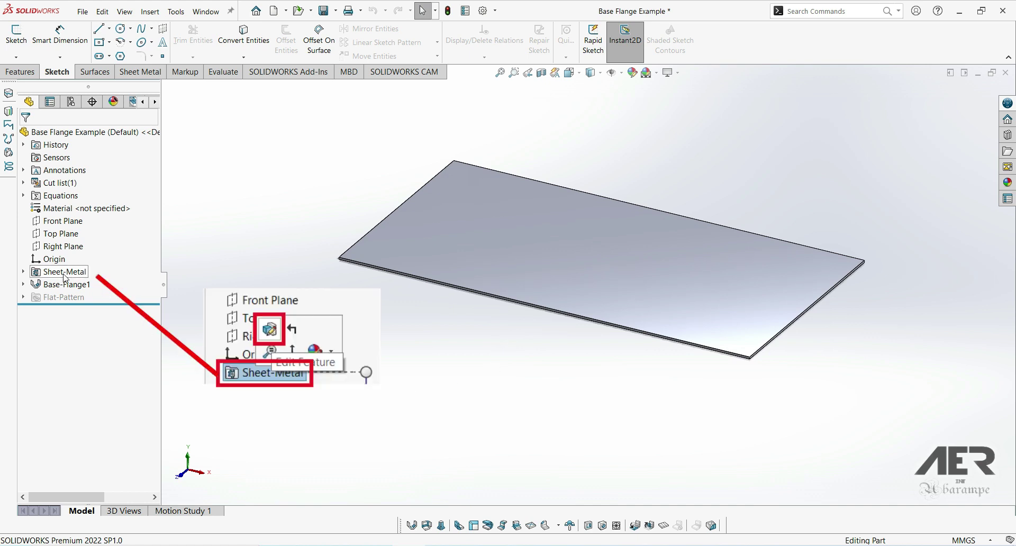
Step: Edit the Sheet-Metal feature of the plate and set its thickness to 2 mm
{"action": "left_click", "coordinate": [62, 274]}
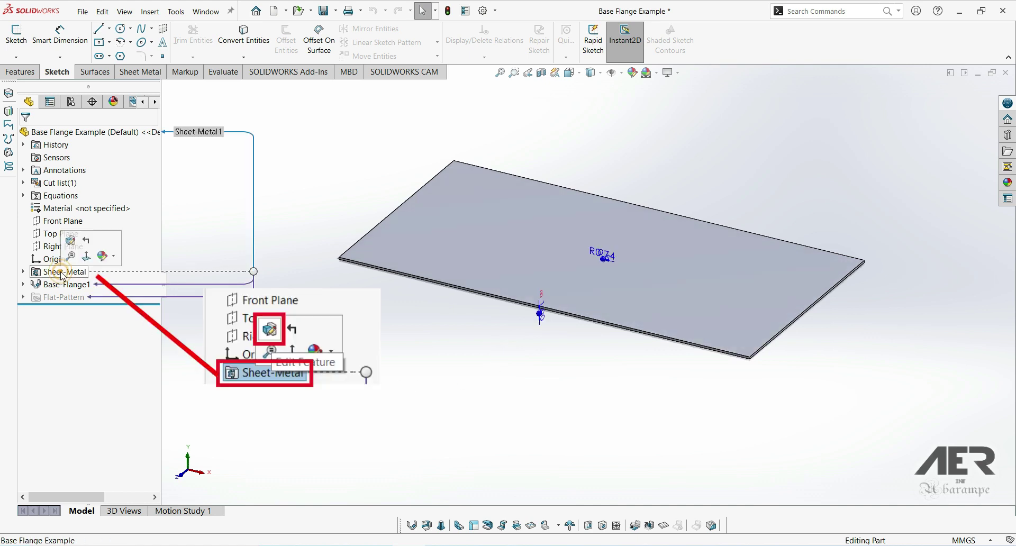
{"action": "left_click", "coordinate": [71, 243]}
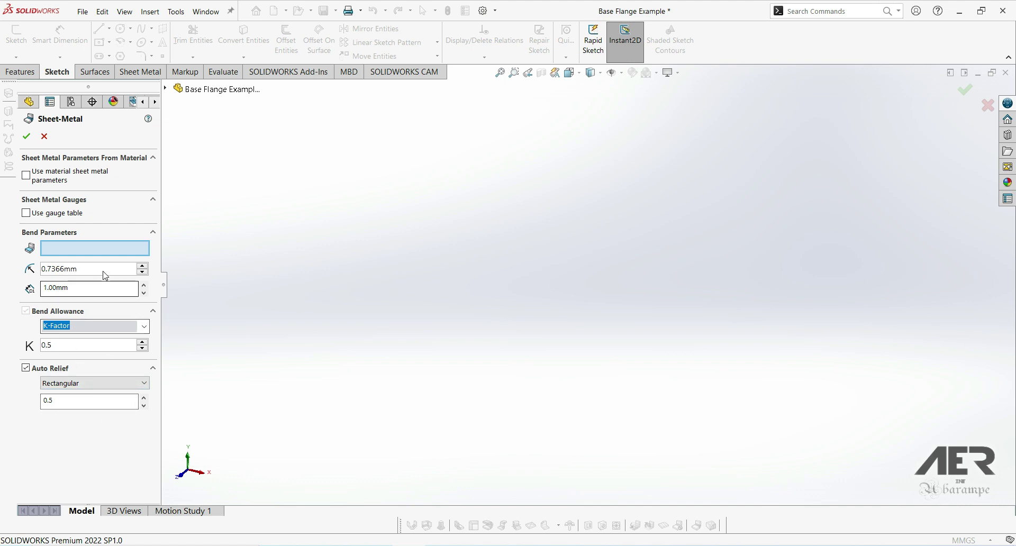
{"action": "left_click", "coordinate": [83, 269]}
{"action": "left_click_drag", "start_coordinate": [58, 270], "coordinate": [79, 269]}
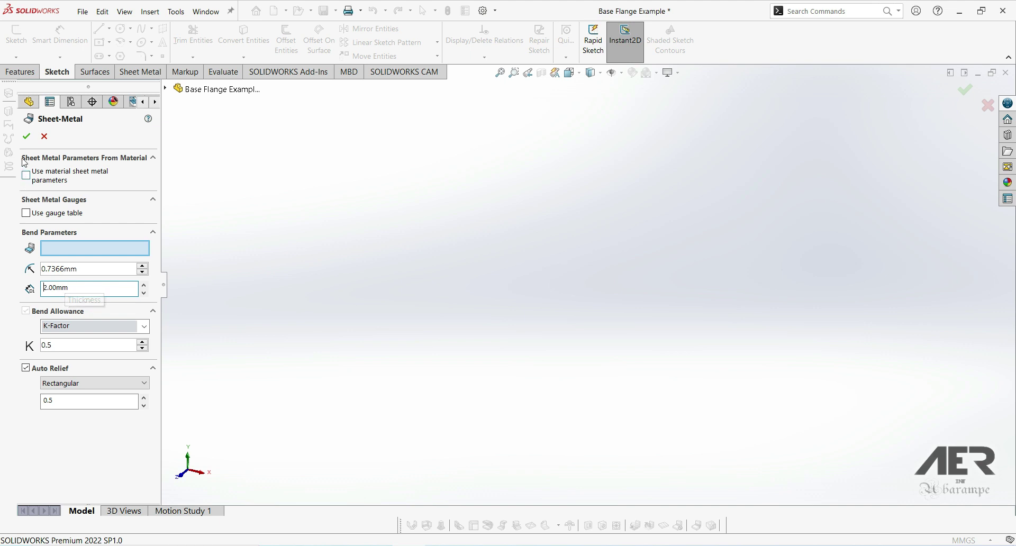
{"action": "left_click", "coordinate": [26, 136]}
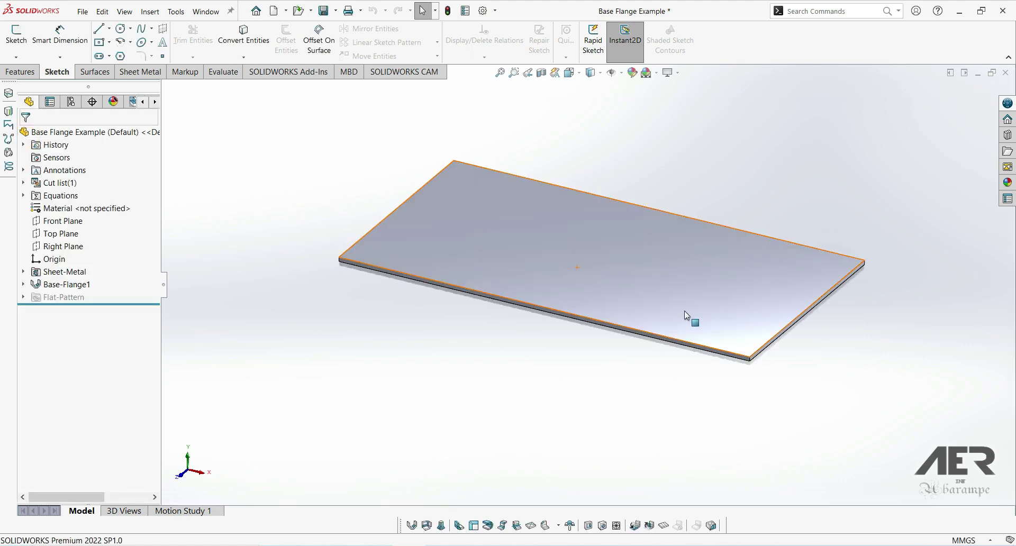
Step: Measure the plate's thickness along the short vertical edge at its front corner
{"action": "scroll", "coordinate": [772, 347], "scroll_direction": "down", "scroll_amount": 3}
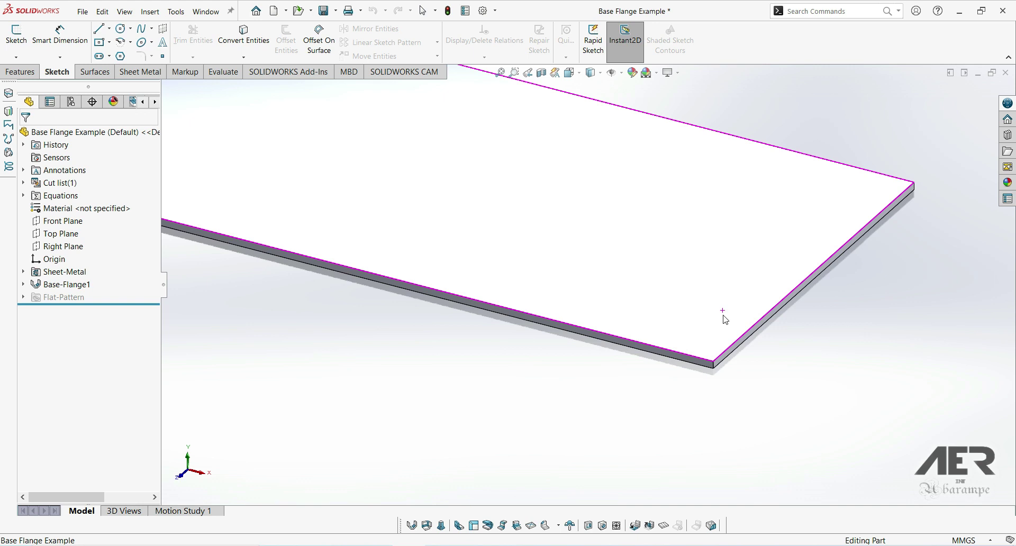
{"action": "left_click", "coordinate": [817, 11]}
{"action": "type", "text": "meas"}
{"action": "left_click", "coordinate": [797, 27]}
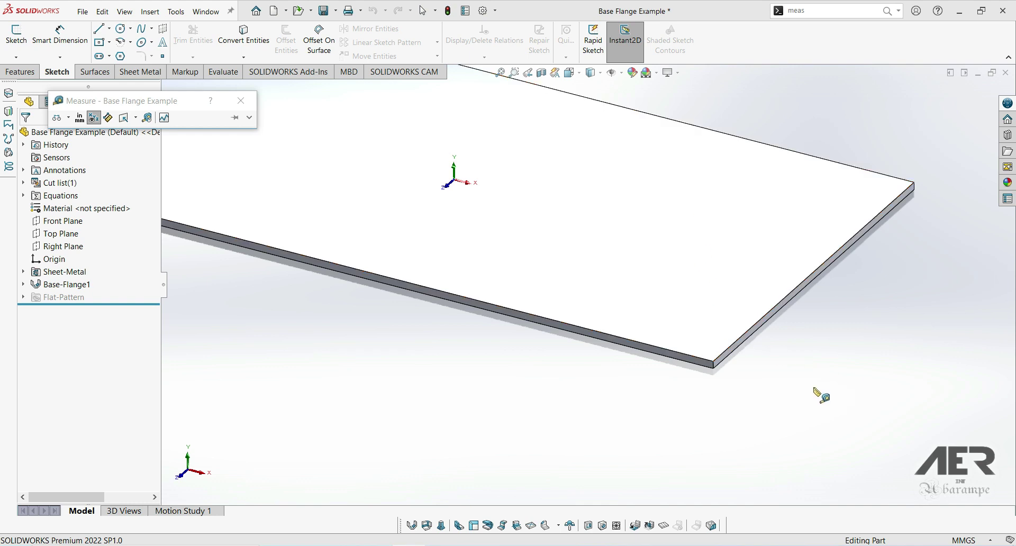
{"action": "left_click", "coordinate": [714, 365]}
{"action": "scroll", "coordinate": [733, 384], "scroll_direction": "down", "scroll_amount": 1}
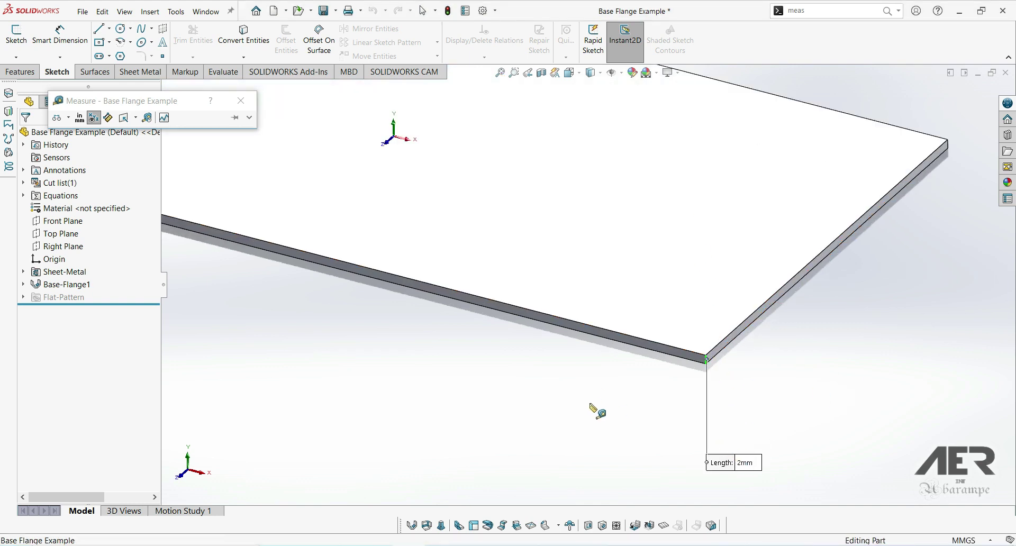
Step: Measure the plate's long front edges and the spacing between them at the far corner, and close the Measure tool
{"action": "left_click", "coordinate": [608, 335]}
{"action": "scroll", "coordinate": [411, 261], "scroll_direction": "up", "scroll_amount": 3}
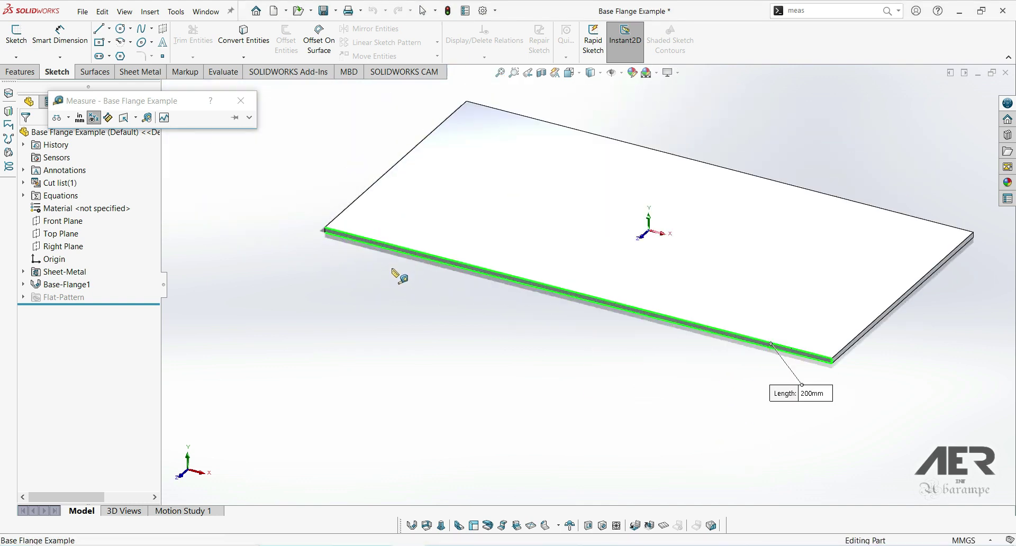
{"action": "left_click", "coordinate": [617, 365]}
{"action": "left_click", "coordinate": [658, 319]}
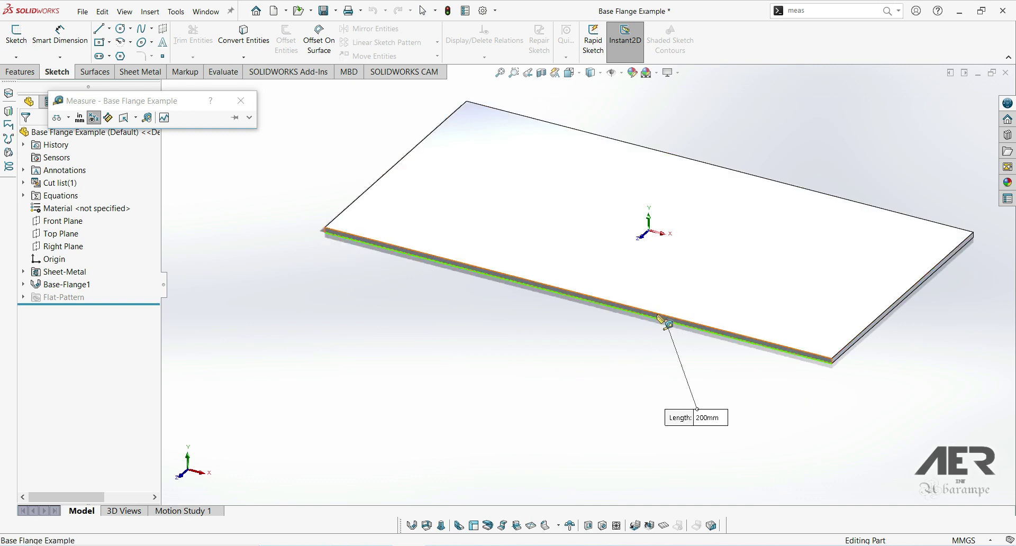
{"action": "left_click", "coordinate": [324, 230]}
{"action": "scroll", "coordinate": [268, 248], "scroll_direction": "down", "scroll_amount": 2}
{"action": "scroll", "coordinate": [459, 301], "scroll_direction": "up", "scroll_amount": 2}
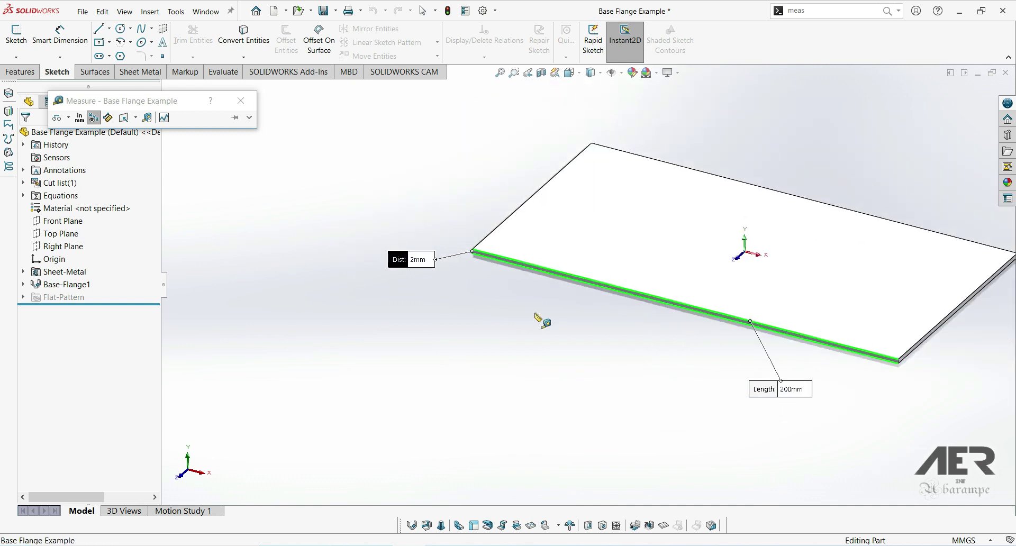
{"action": "left_click", "coordinate": [592, 323]}
{"action": "left_click", "coordinate": [241, 100]}
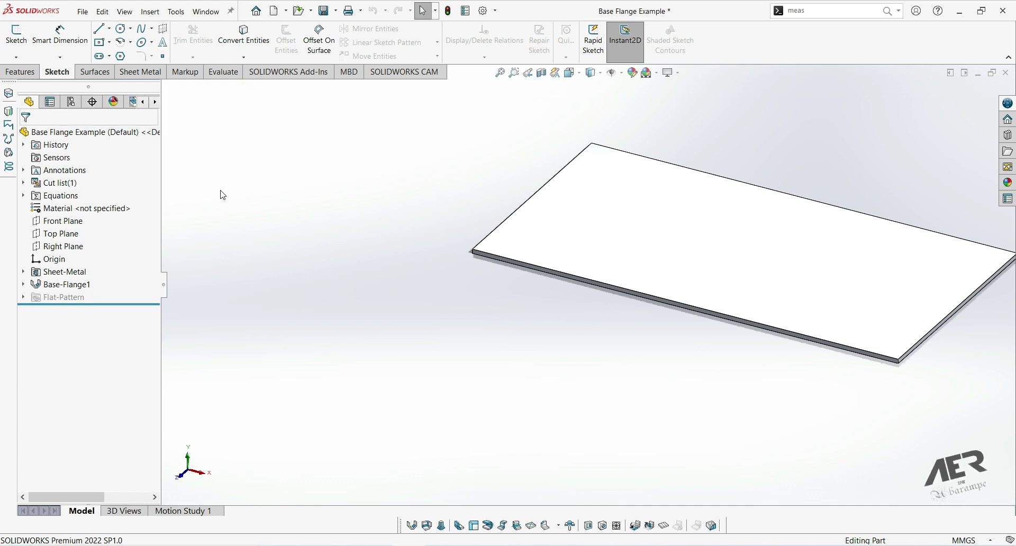
Step: Add an upward 90-degree edge flange 45 mm long along the plate's short edge, using the default bend radius
{"action": "left_click", "coordinate": [460, 526]}
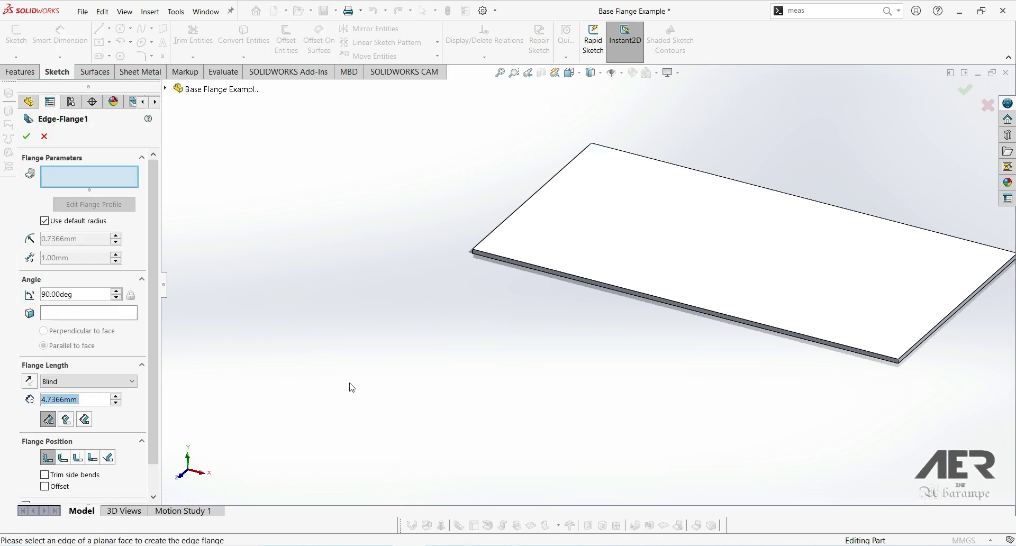
{"action": "left_click", "coordinate": [907, 351]}
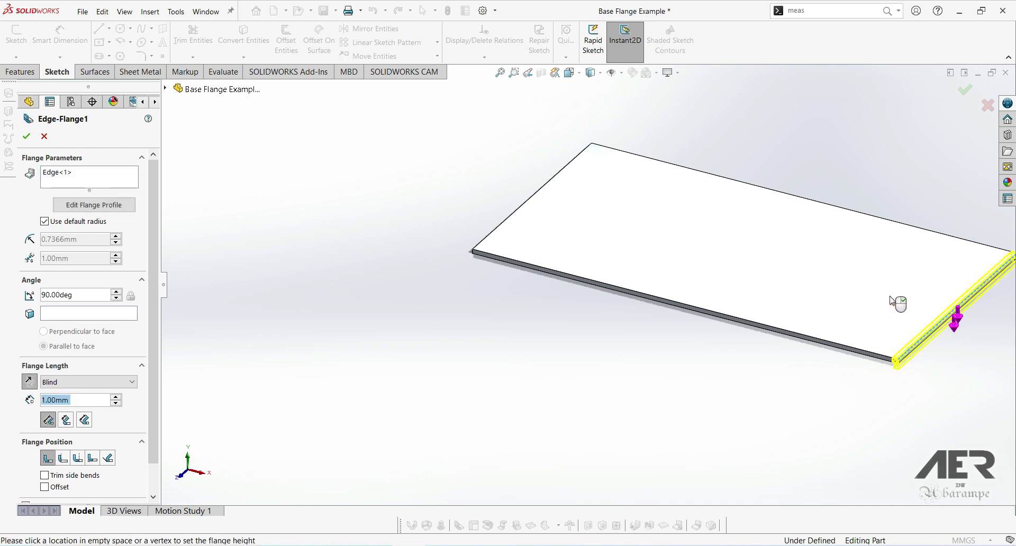
{"action": "left_click", "coordinate": [850, 236]}
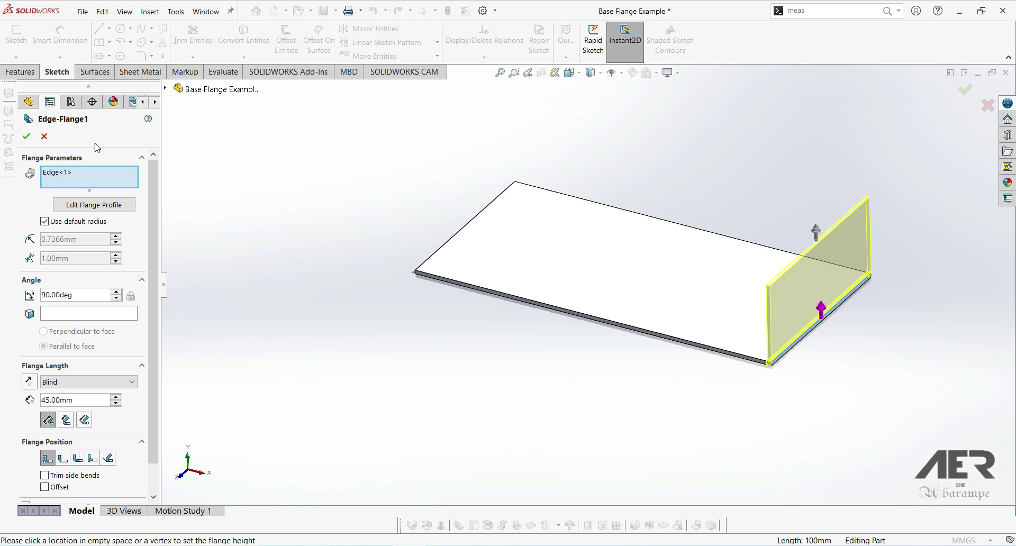
{"action": "left_click", "coordinate": [32, 136]}
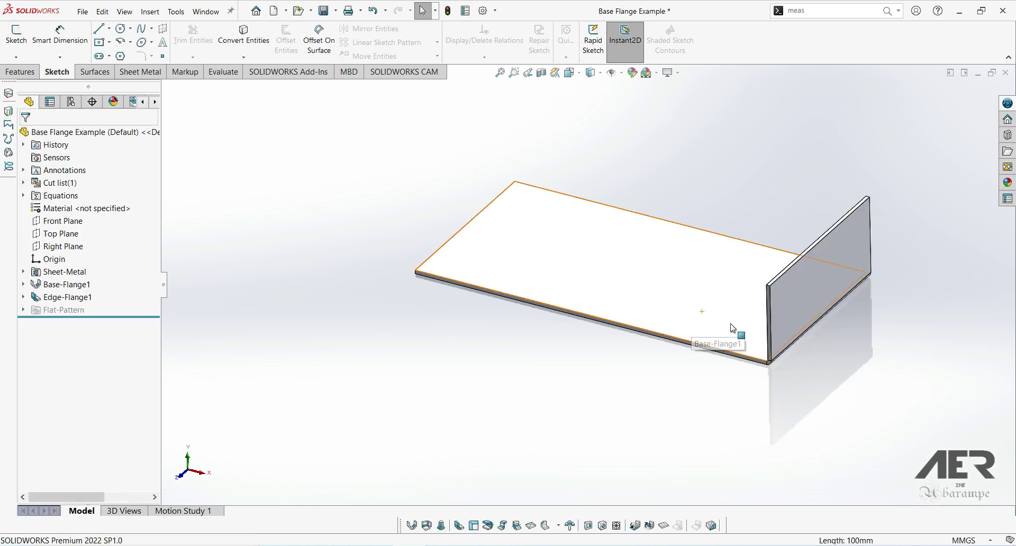
Step: Edit the Sheet-Metal feature and set the default bend radius to 1.5 mm
{"action": "left_click", "coordinate": [799, 292]}
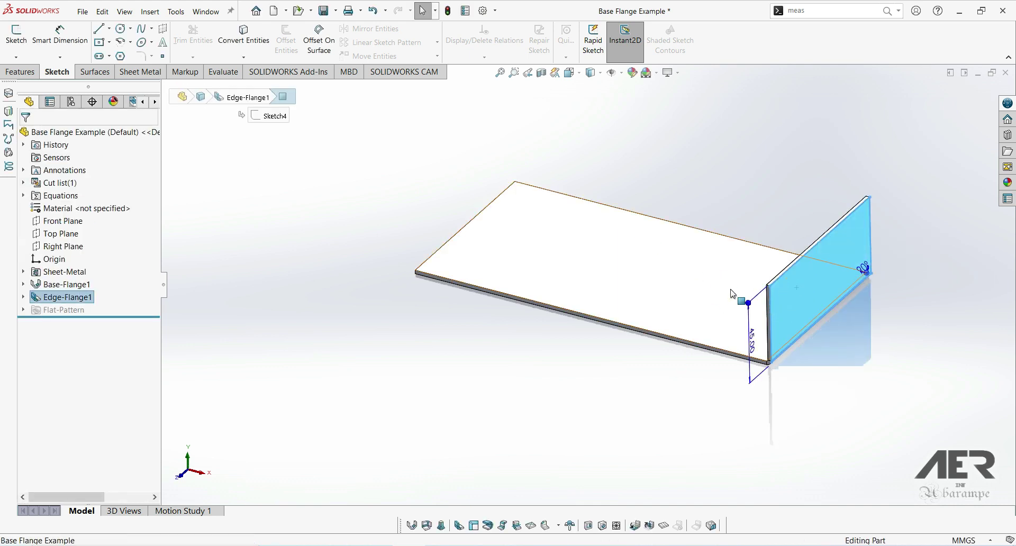
{"action": "left_click", "coordinate": [62, 271]}
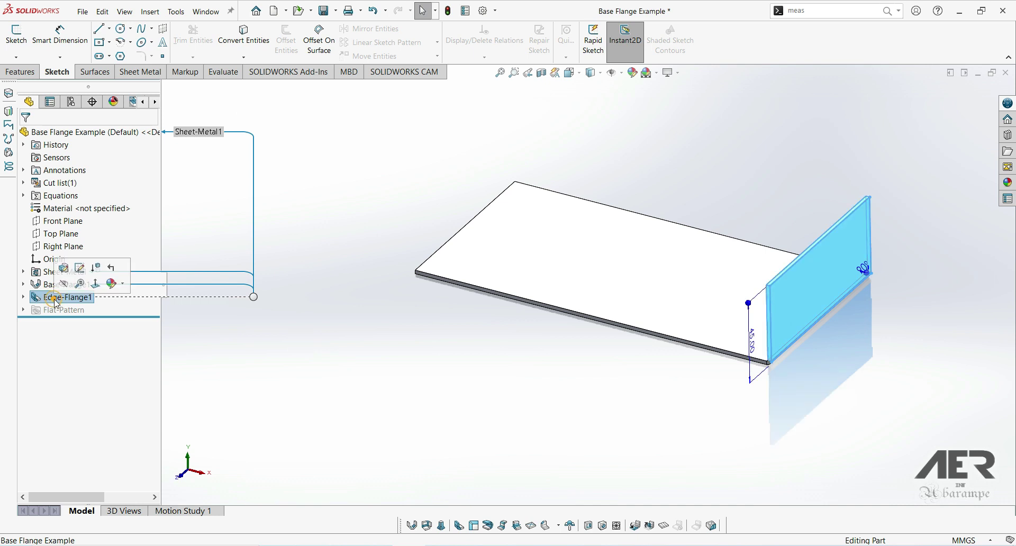
{"action": "left_click", "coordinate": [80, 261]}
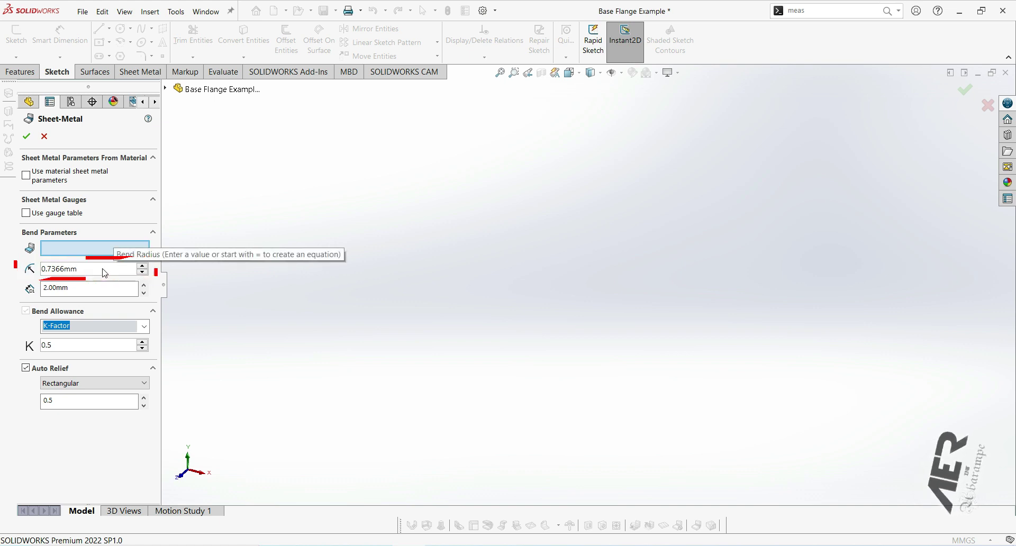
{"action": "double_click", "coordinate": [63, 269]}
{"action": "type", "text": "1.5"}
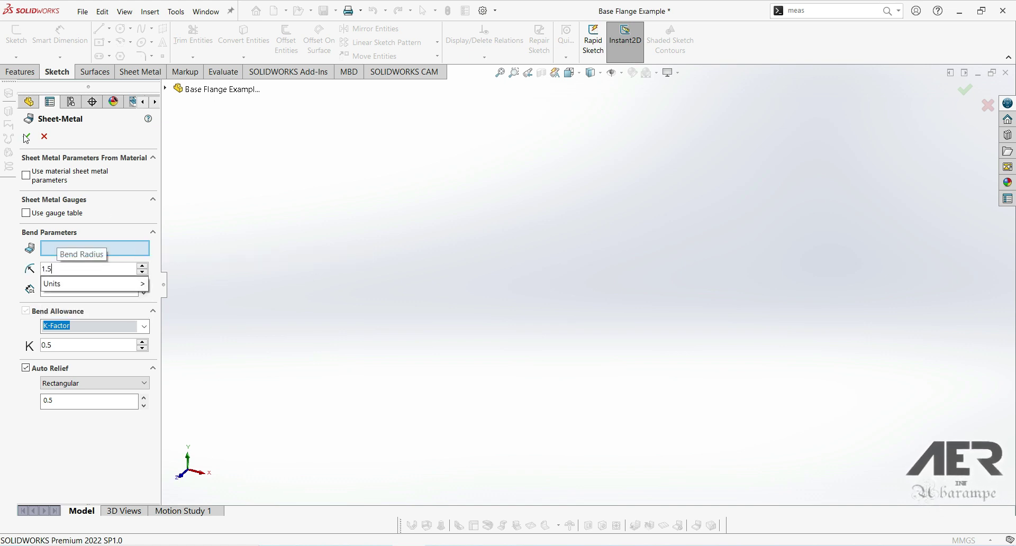
{"action": "left_click", "coordinate": [26, 138]}
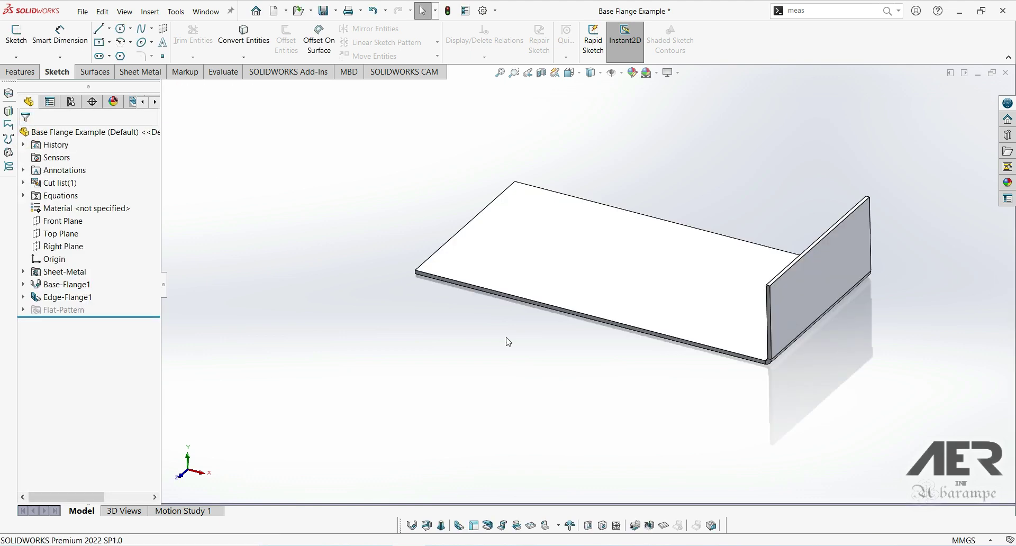
Step: Measure the radius of the inner bend face between the base plate and the edge flange
{"action": "middle_click_drag", "start_coordinate": [696, 313], "coordinate": [785, 356]}
{"action": "scroll", "coordinate": [783, 352], "scroll_direction": "down", "scroll_amount": 5}
{"action": "middle_click_drag", "start_coordinate": [688, 338], "coordinate": [541, 303]}
{"action": "left_click", "coordinate": [708, 374]}
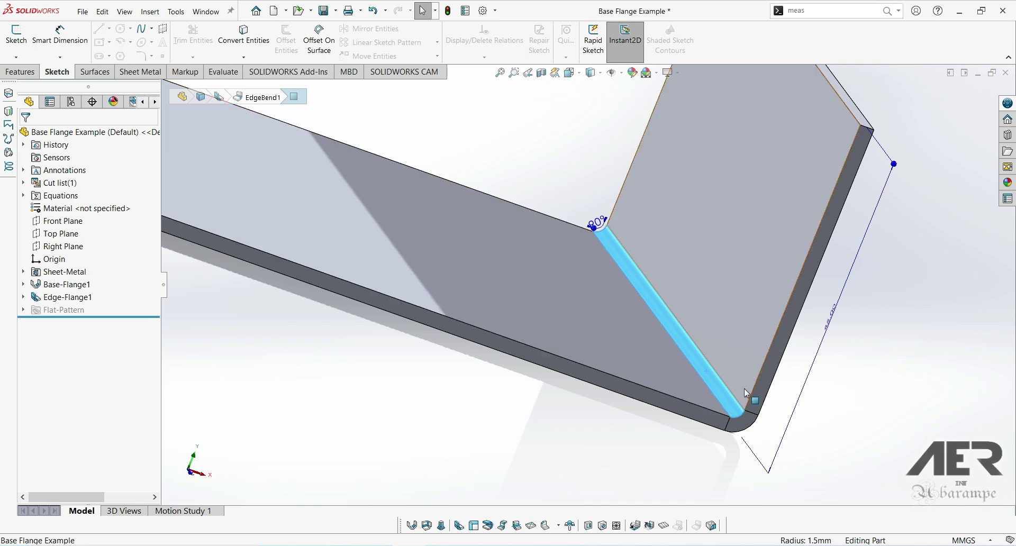
{"action": "middle_click_drag", "start_coordinate": [752, 396], "coordinate": [763, 414]}
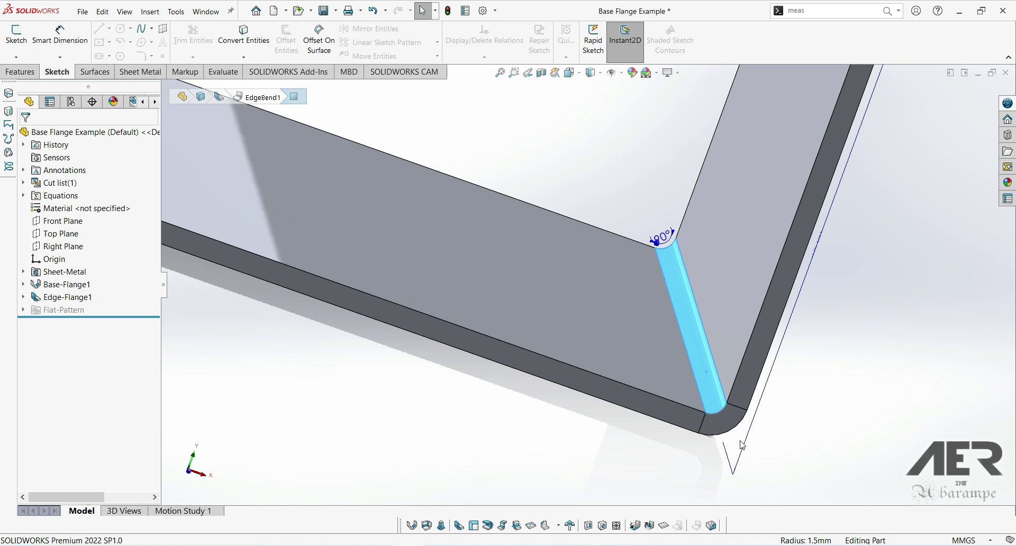
{"action": "left_click", "coordinate": [805, 12]}
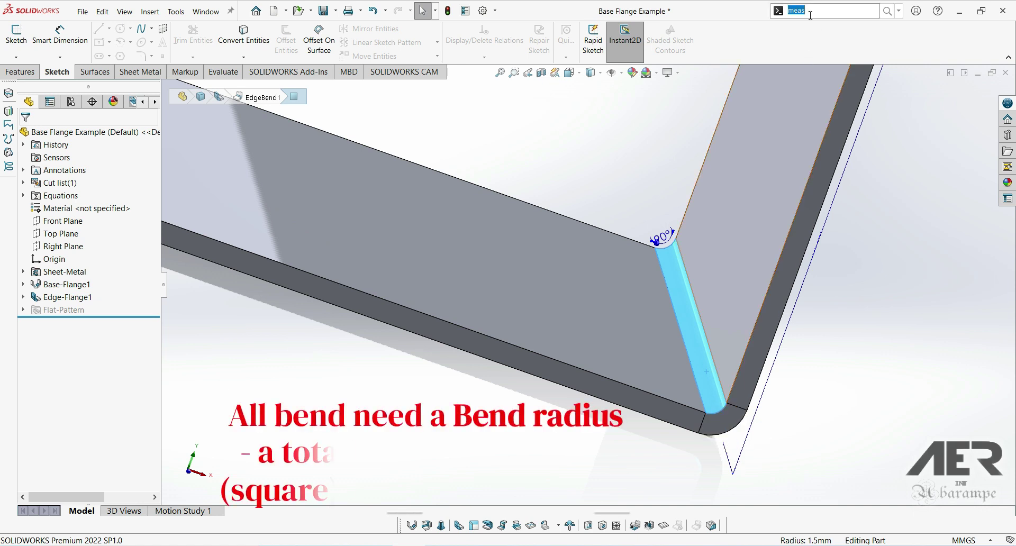
{"action": "left_click", "coordinate": [810, 27]}
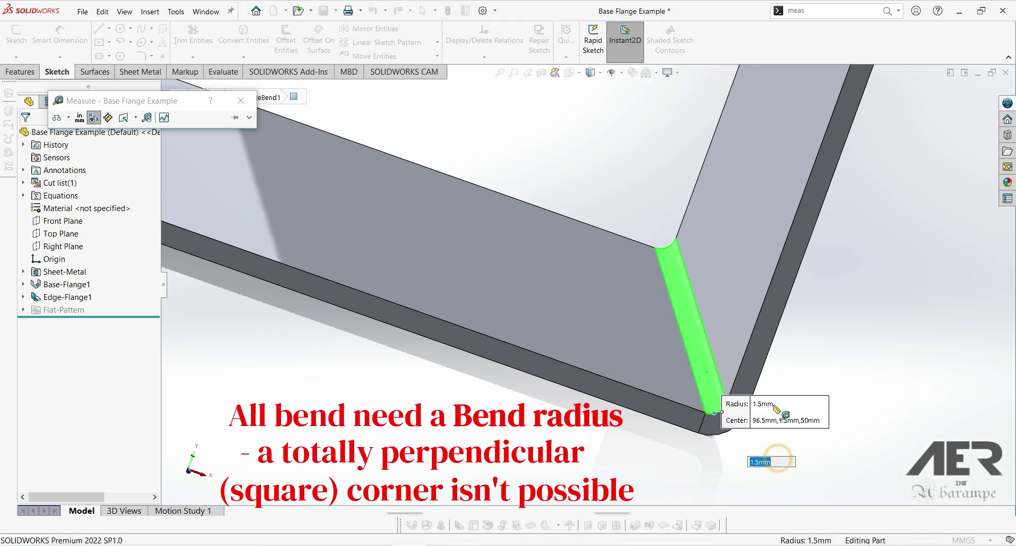
{"action": "key", "text": "Escape"}
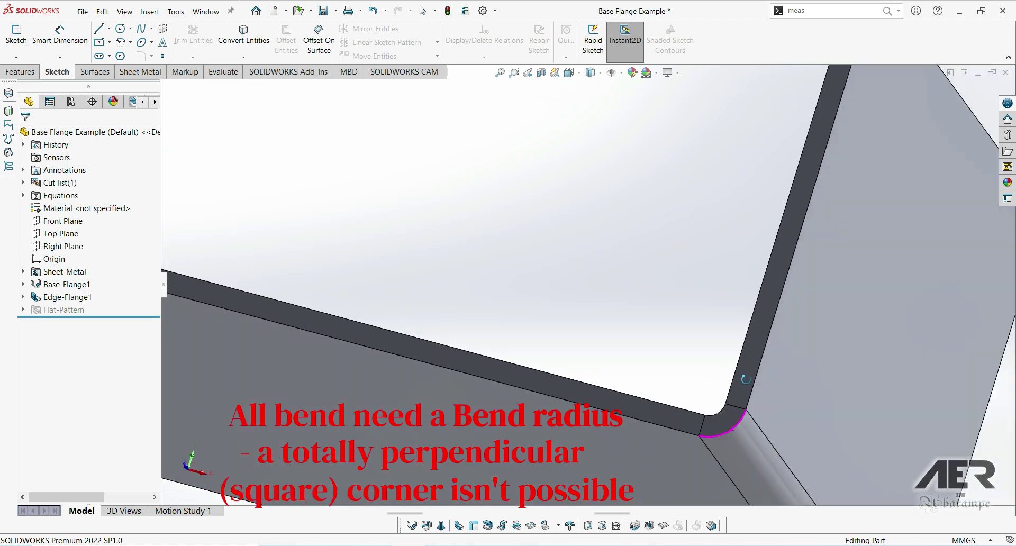
Step: Examine the bend profile between the plate and the edge flange in the Front view
{"action": "middle_click_drag", "start_coordinate": [551, 371], "coordinate": [433, 340]}
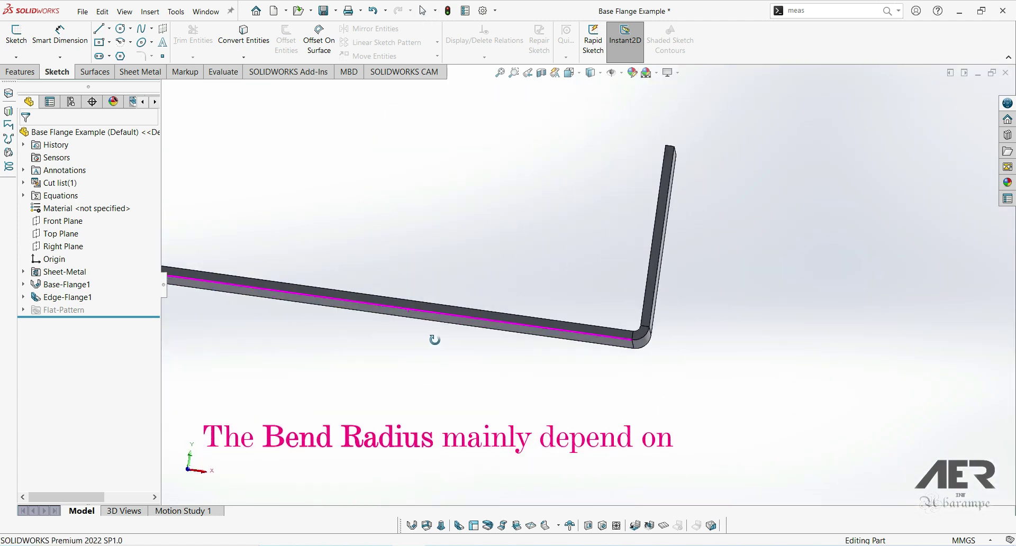
{"action": "left_click", "coordinate": [569, 72]}
{"action": "left_click", "coordinate": [544, 226]}
{"action": "scroll", "coordinate": [522, 371], "scroll_direction": "down", "scroll_amount": 8}
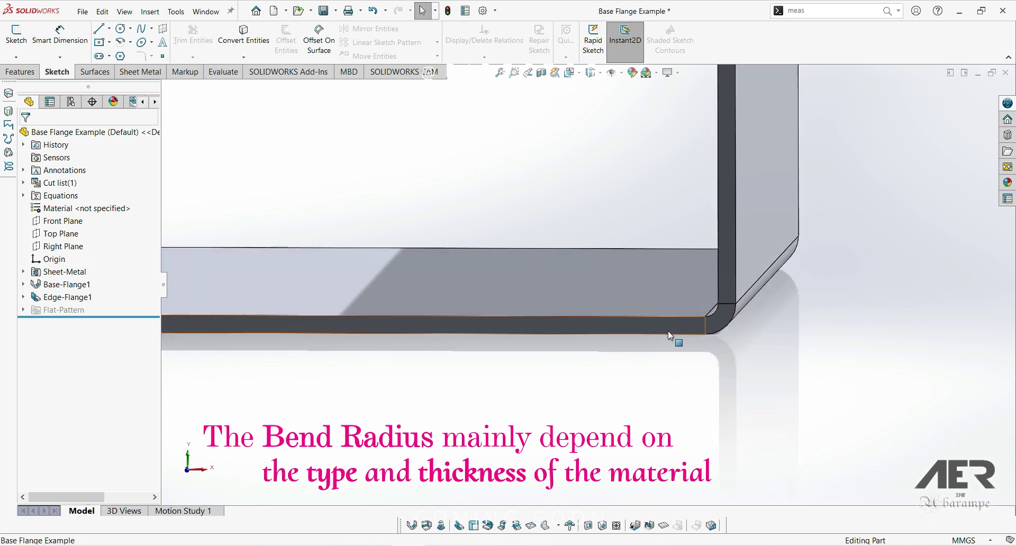
{"action": "scroll", "coordinate": [635, 356], "scroll_direction": "up", "scroll_amount": 6}
{"action": "middle_click_drag", "start_coordinate": [571, 326], "coordinate": [581, 348]}
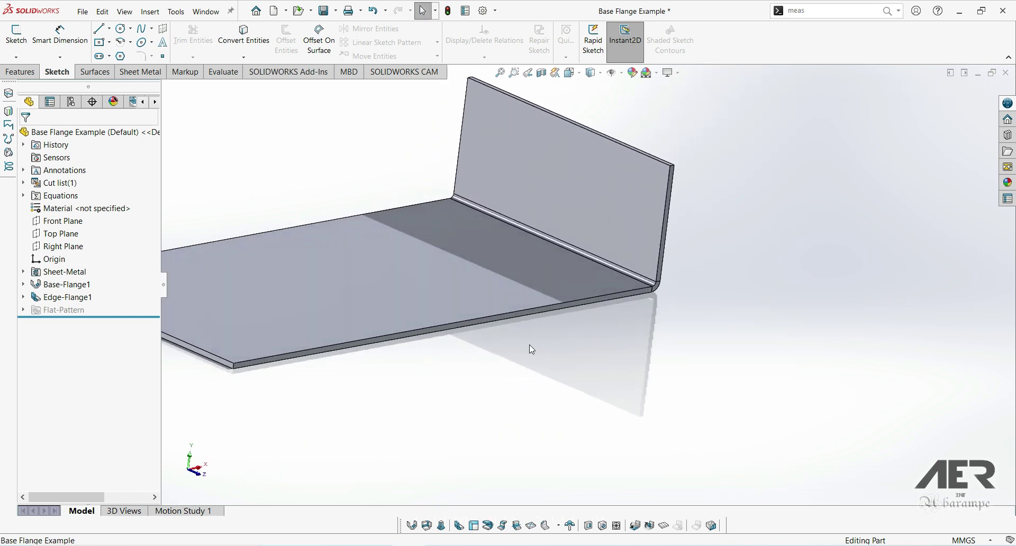
Step: Edit the Sheet-Metal feature and enable a gauge table, choosing SAMPLE TABLE - STEEL - ENGLISH
{"action": "left_click", "coordinate": [59, 273]}
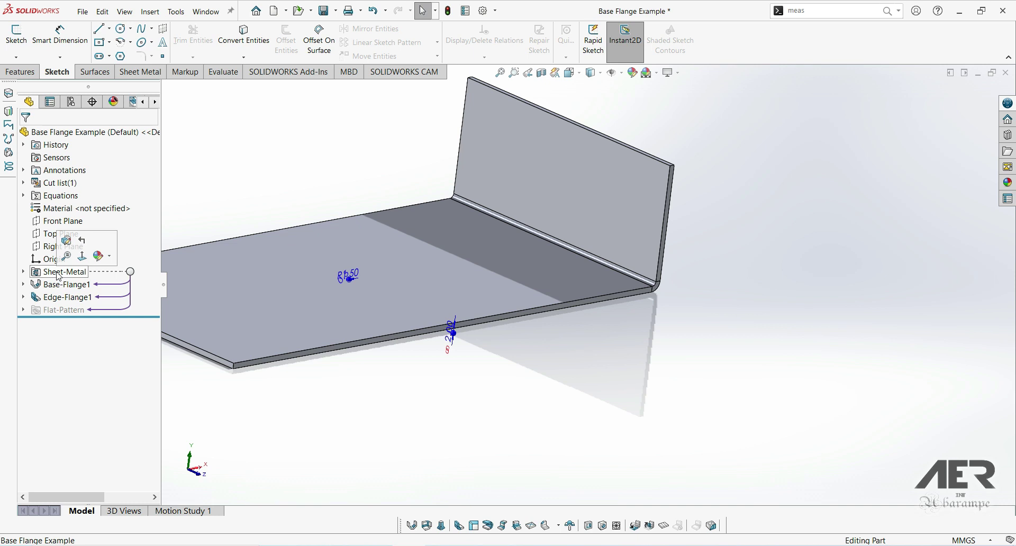
{"action": "left_click", "coordinate": [67, 241]}
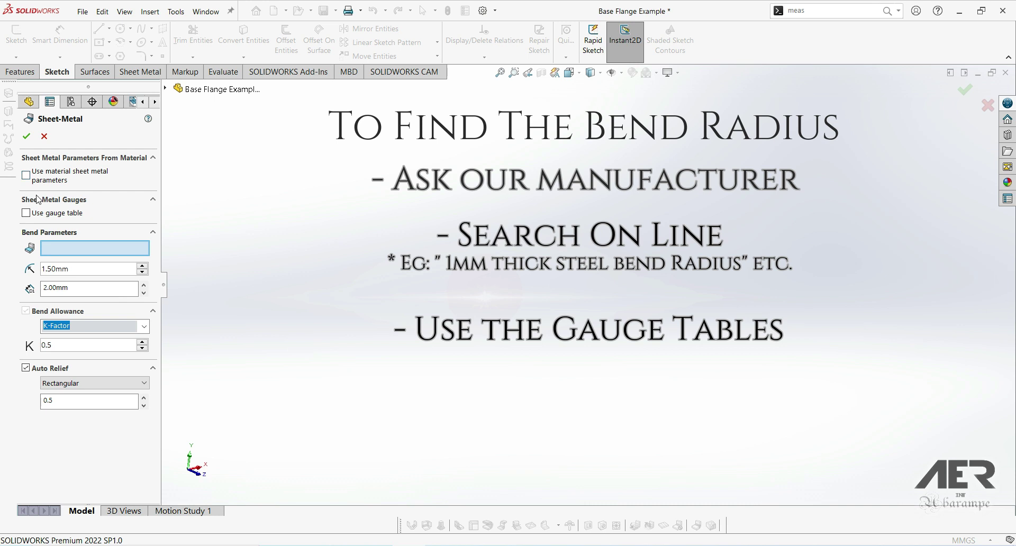
{"action": "left_click", "coordinate": [26, 213]}
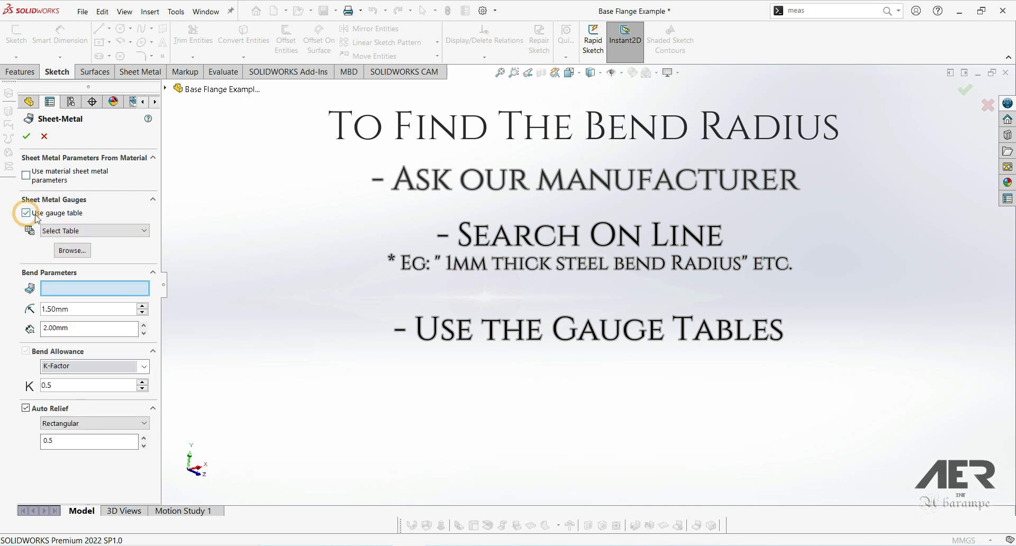
{"action": "left_click", "coordinate": [79, 231]}
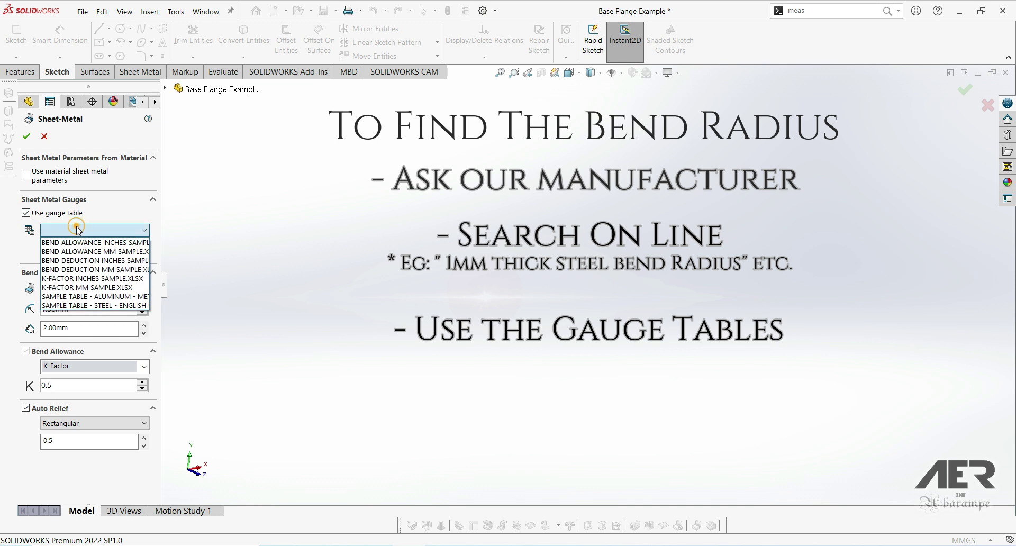
{"action": "left_click", "coordinate": [119, 306]}
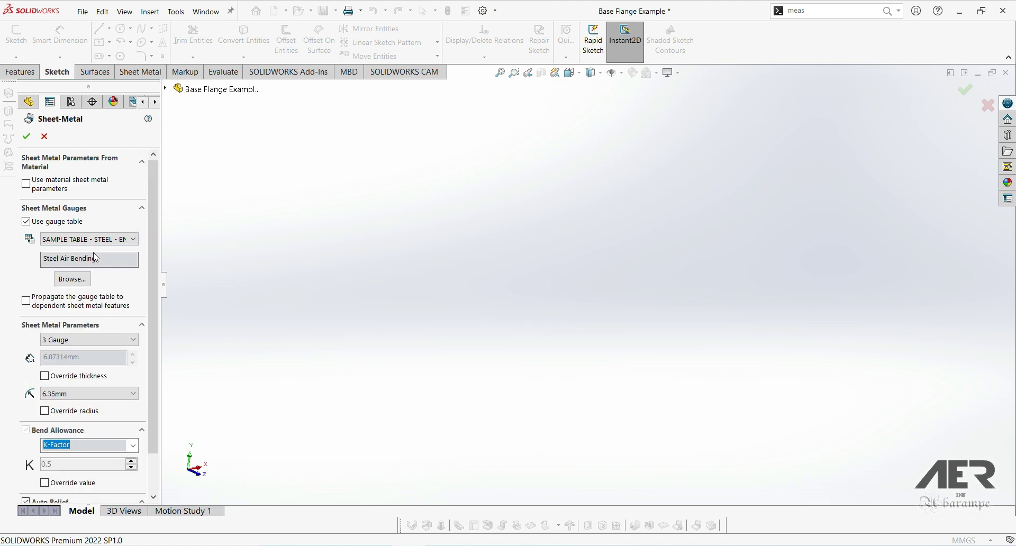
{"action": "left_click", "coordinate": [120, 259]}
Step: Try the gauge table's 3 Gauge and 18 Gauge settings, ending on 3 Gauge
{"action": "left_click", "coordinate": [61, 341]}
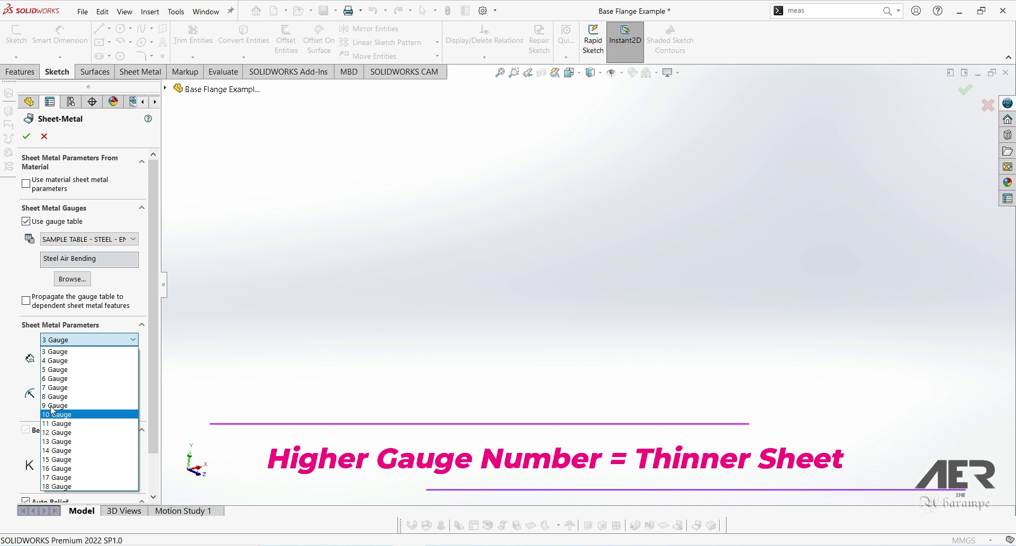
{"action": "left_click", "coordinate": [65, 353]}
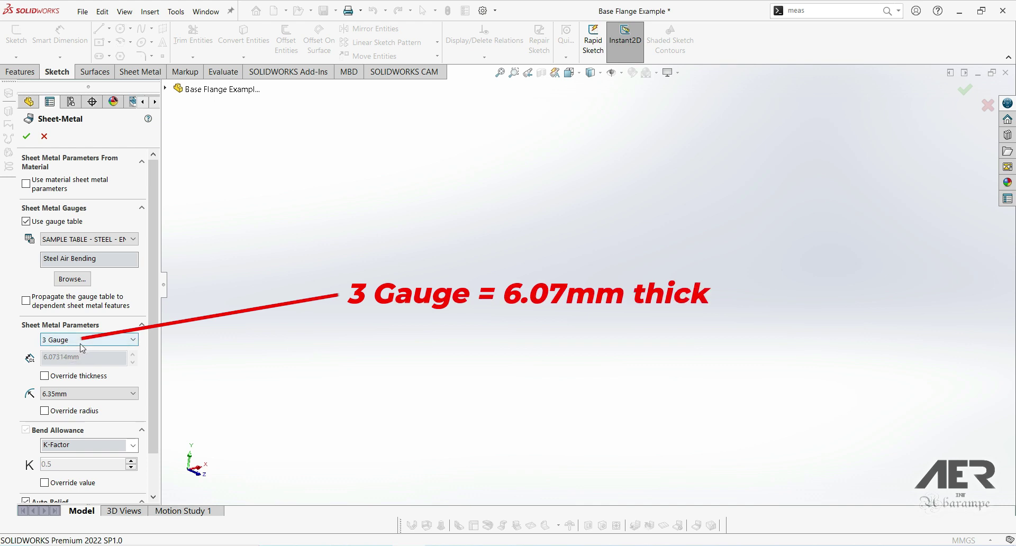
{"action": "left_click", "coordinate": [82, 343]}
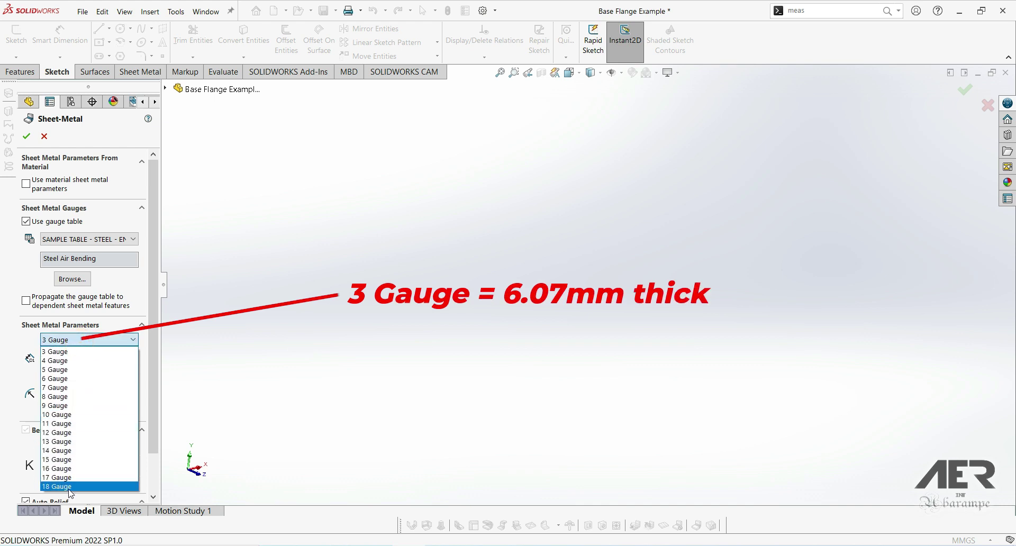
{"action": "left_click", "coordinate": [65, 486]}
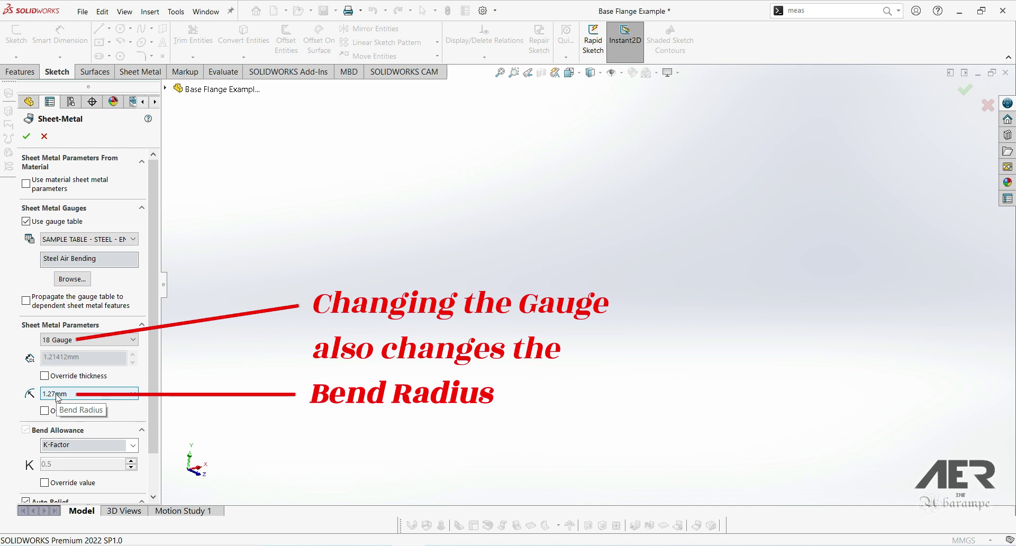
{"action": "left_click", "coordinate": [62, 340]}
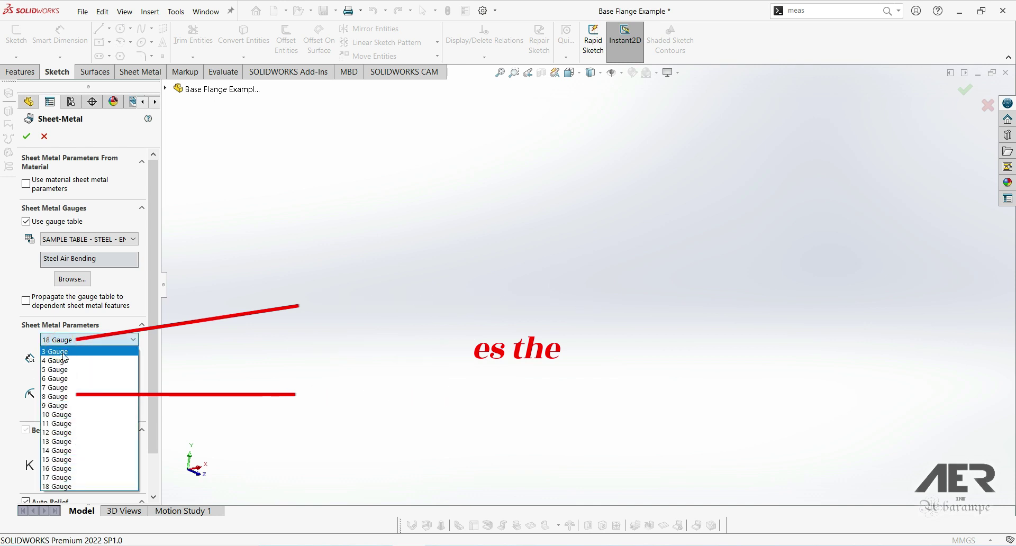
{"action": "left_click", "coordinate": [64, 352]}
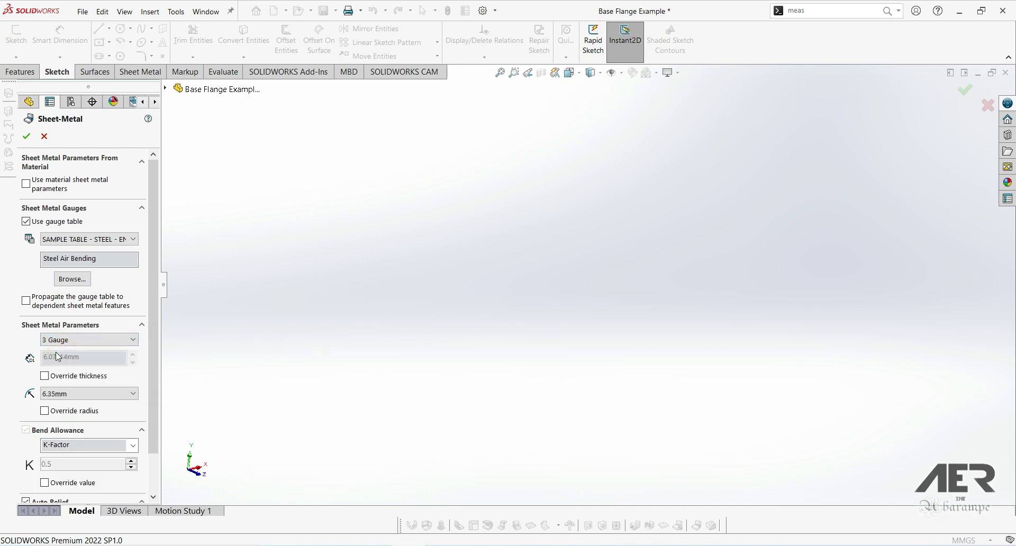
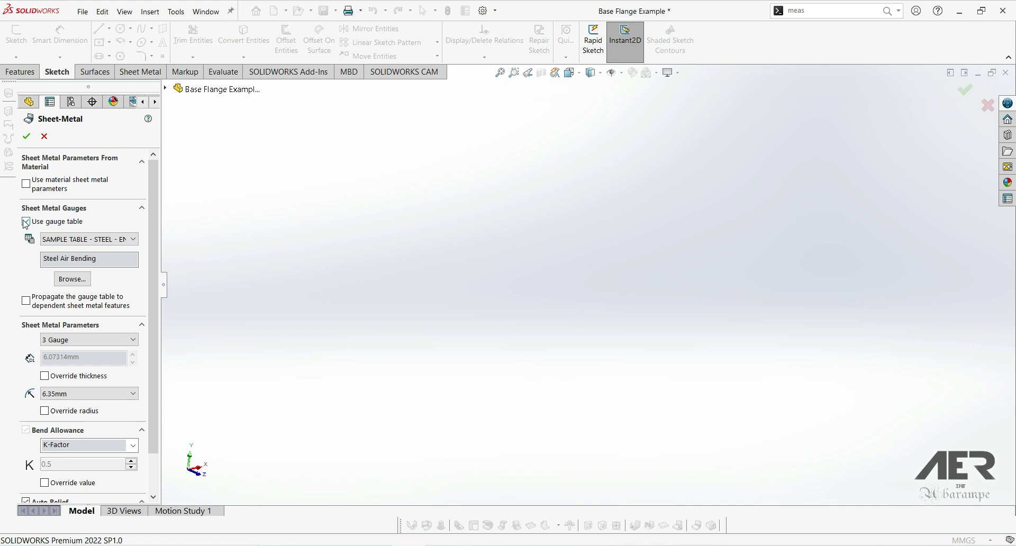
Step: Turn off the gauge table and set both the default bend radius and the sheet thickness to 1 mm
{"action": "left_click", "coordinate": [78, 270]}
{"action": "key", "text": "ctrl+a"}
{"action": "type", "text": "1"}
{"action": "left_click", "coordinate": [19, 279]}
{"action": "double_click", "coordinate": [88, 288]}
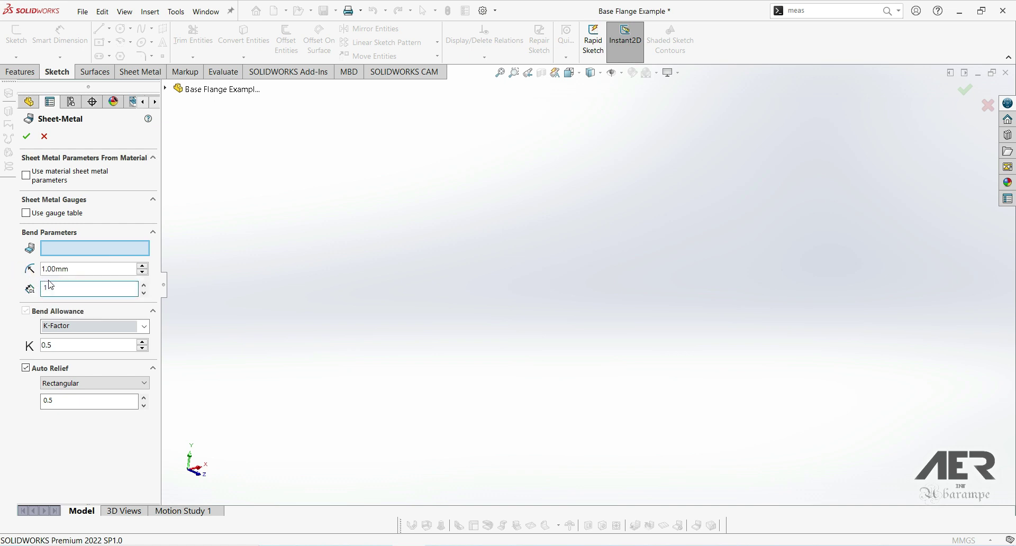
{"action": "left_click", "coordinate": [27, 137]}
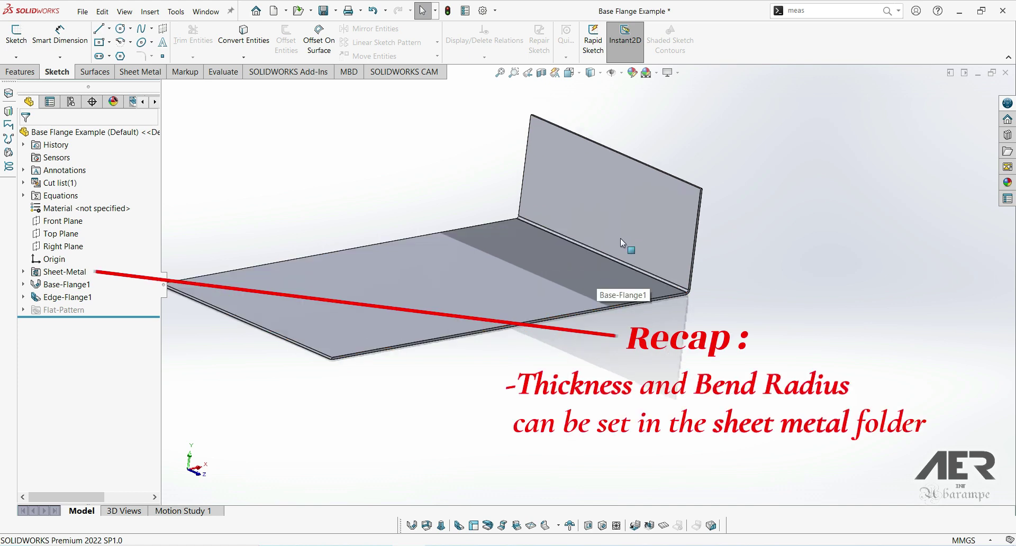
Step: Reopen the Sheet-Metal feature and review its gauge, bend radius, thickness and bend allowance settings
{"action": "scroll", "coordinate": [629, 249], "scroll_direction": "down", "scroll_amount": 3}
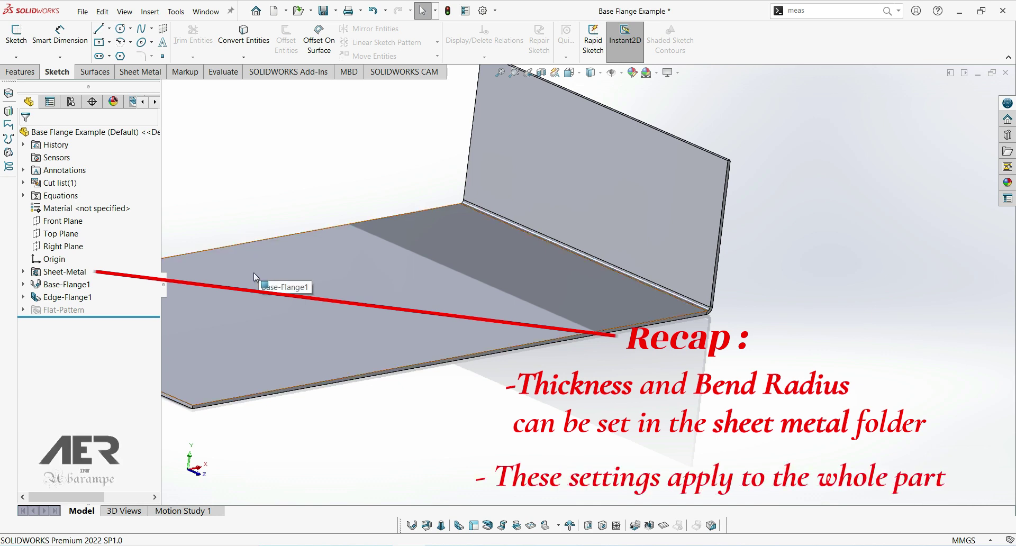
{"action": "left_click", "coordinate": [42, 273]}
{"action": "left_click", "coordinate": [55, 248]}
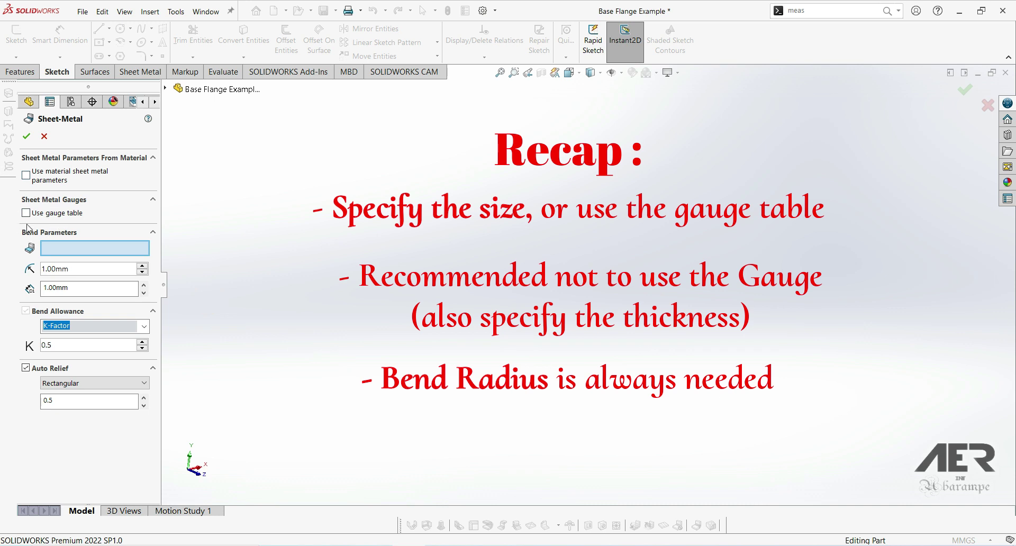
{"action": "left_click", "coordinate": [144, 327]}
{"action": "left_click", "coordinate": [144, 327]}
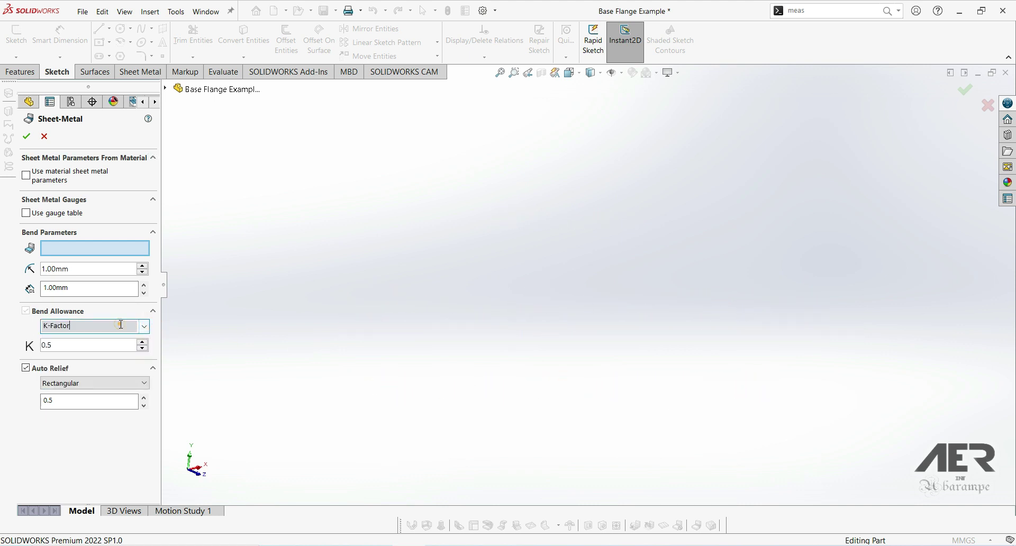
{"action": "left_click", "coordinate": [196, 301]}
{"action": "left_click", "coordinate": [27, 142]}
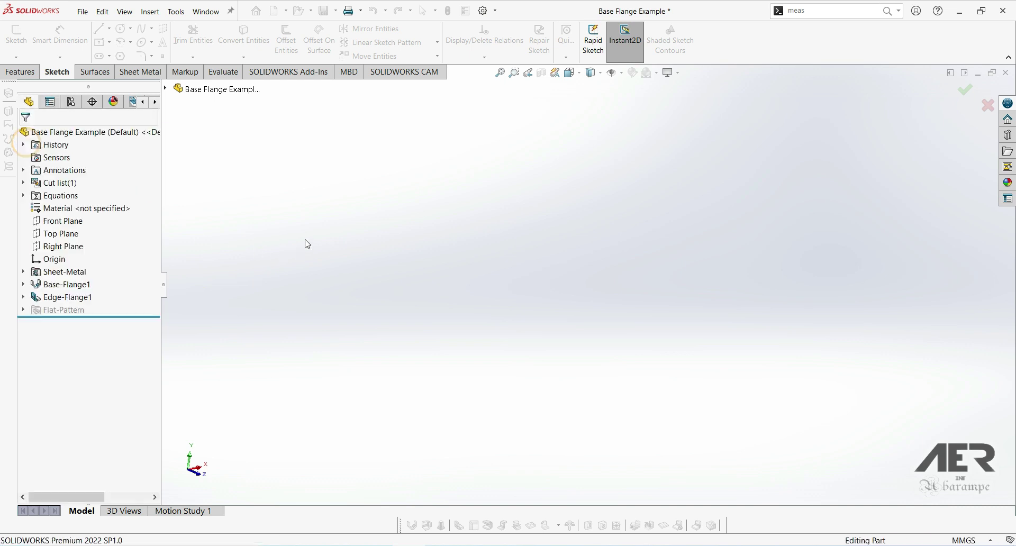
{"action": "middle_click_drag", "start_coordinate": [408, 290], "coordinate": [462, 258]}
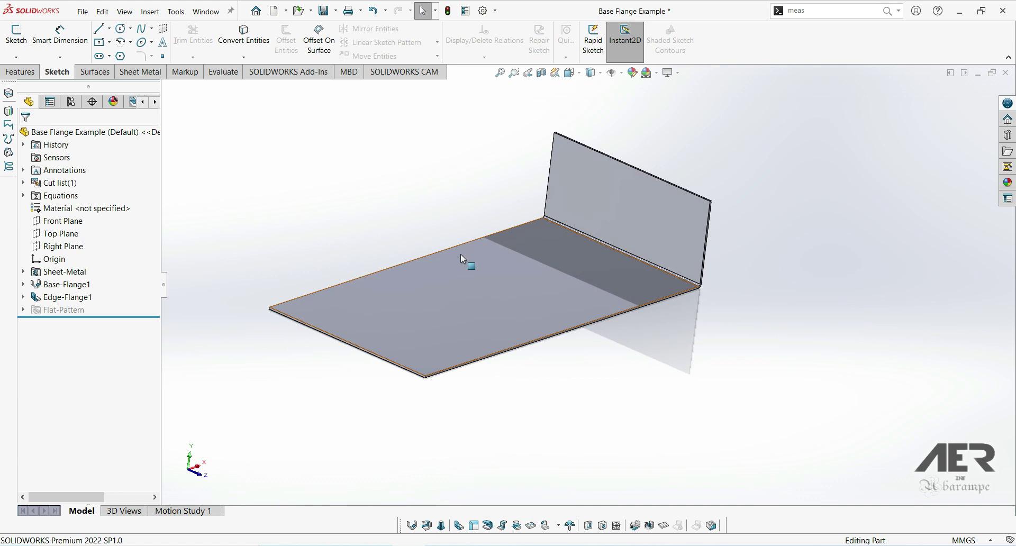
{"action": "middle_click_drag", "start_coordinate": [517, 242], "coordinate": [534, 253], "text": "ctrl"}
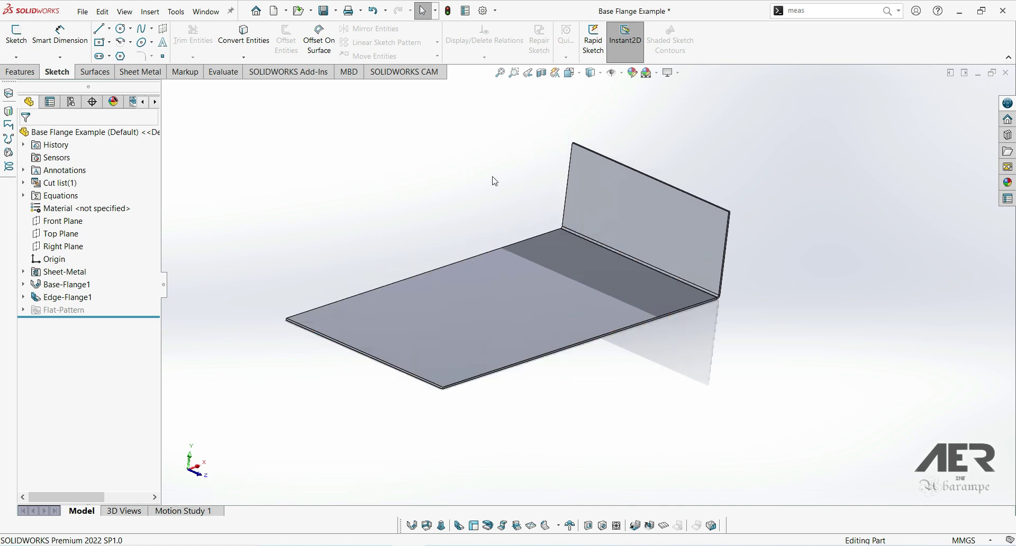